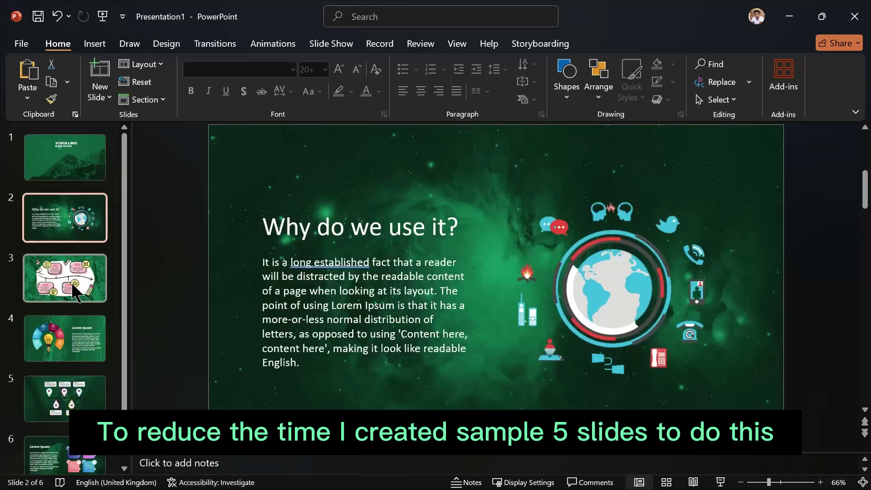
Review the sample slides and return to the title slide
{"action": "left_click", "coordinate": [69, 282]}
{"action": "left_click", "coordinate": [65, 397]}
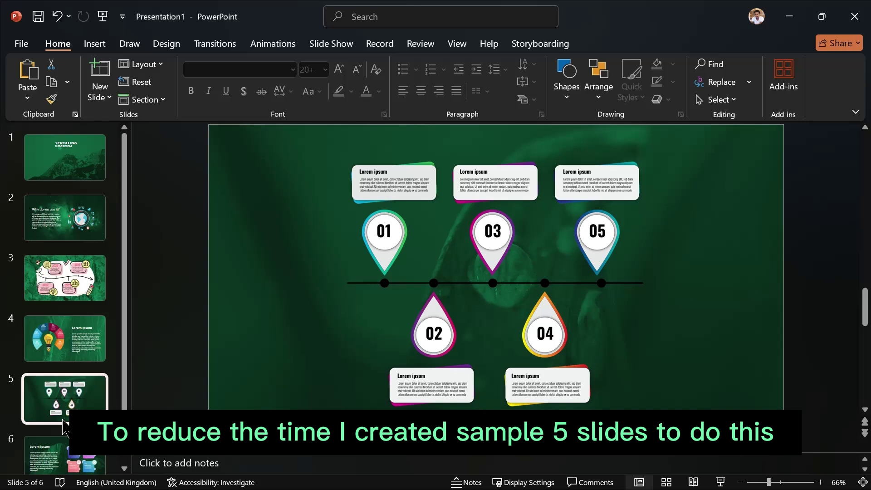
{"action": "left_click", "coordinate": [65, 450]}
{"action": "scroll", "coordinate": [78, 279], "scroll_direction": "up", "scroll_amount": 1}
{"action": "left_click", "coordinate": [72, 170]}
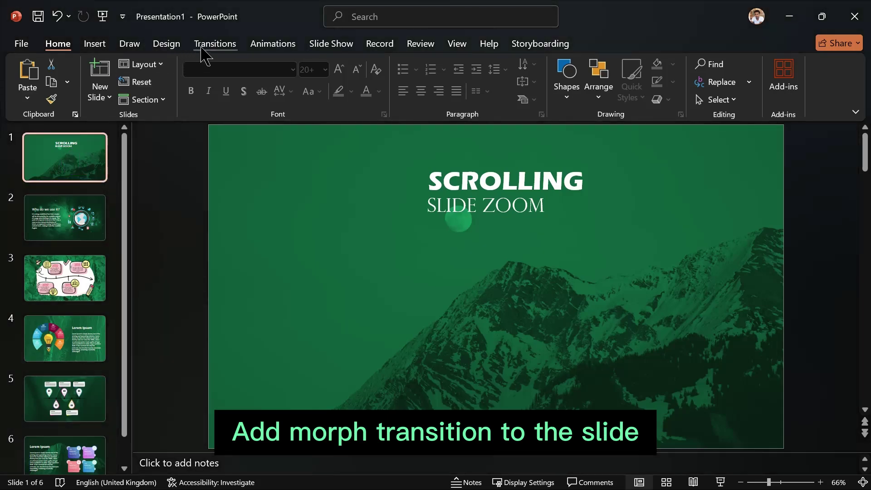
Apply the Morph transition to the title slide
{"action": "left_click", "coordinate": [214, 44]}
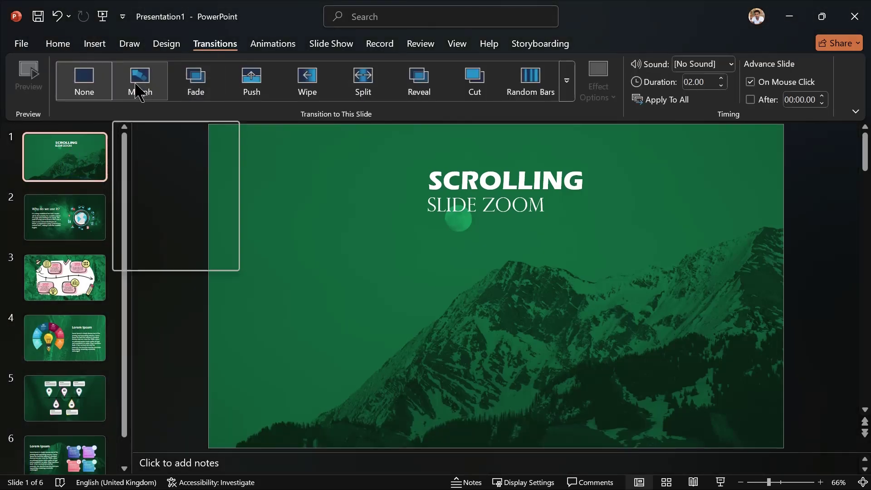
{"action": "left_click", "coordinate": [140, 90]}
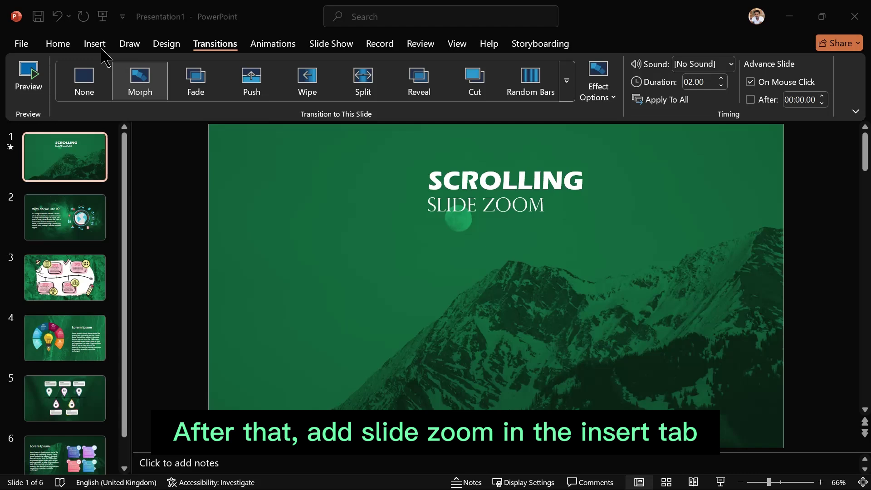
Insert Slide Zoom thumbnails for slides 2, 3, 4, 5 and 6 onto the title slide
{"action": "left_click", "coordinate": [102, 45]}
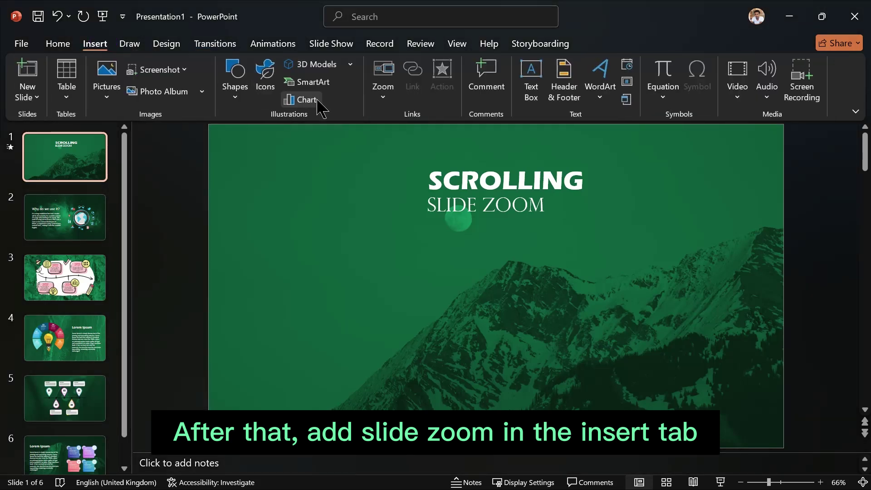
{"action": "left_click", "coordinate": [385, 82]}
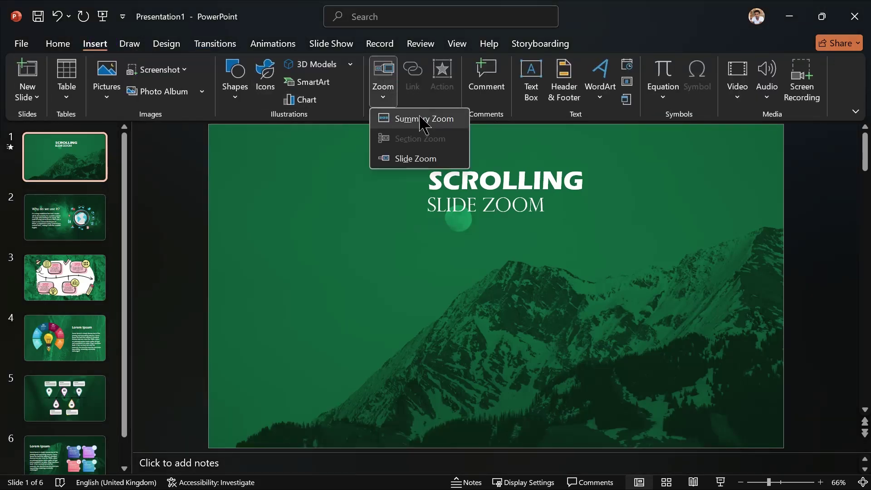
{"action": "left_click", "coordinate": [410, 159]}
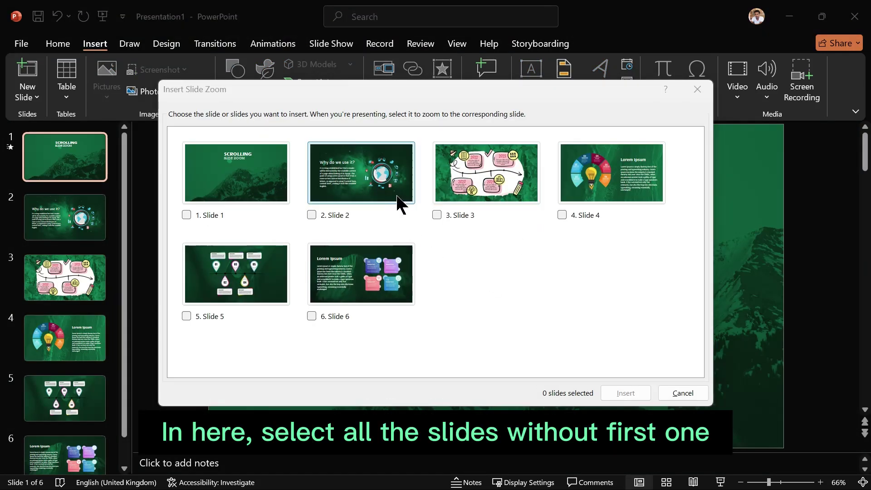
{"action": "left_click", "coordinate": [378, 193]}
{"action": "left_click", "coordinate": [477, 187]}
{"action": "left_click", "coordinate": [598, 184]}
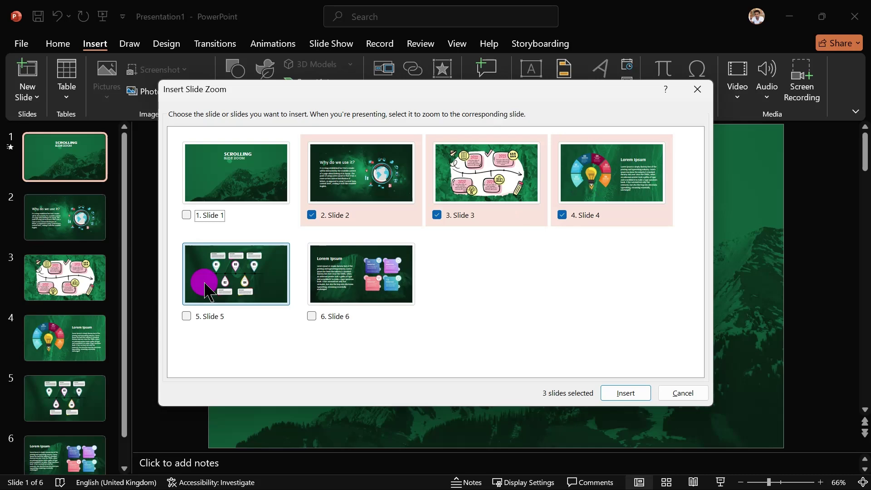
{"action": "left_click", "coordinate": [202, 272]}
{"action": "left_click", "coordinate": [346, 285]}
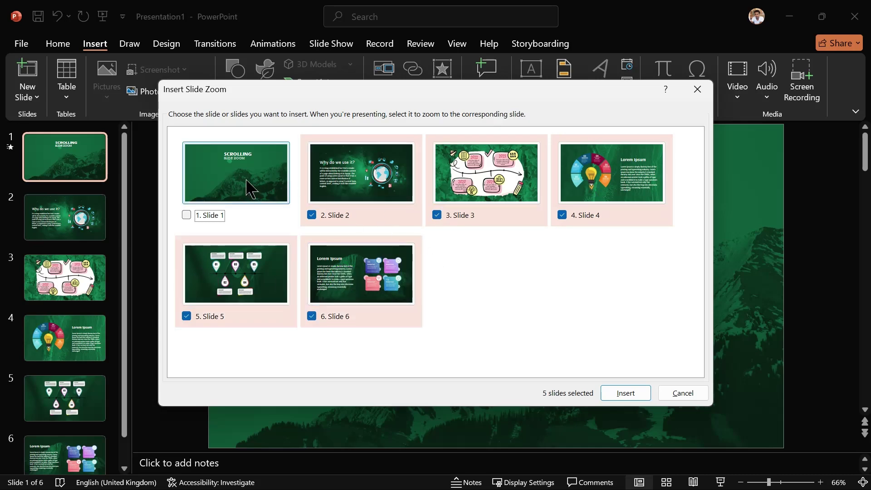
{"action": "left_click", "coordinate": [625, 393]}
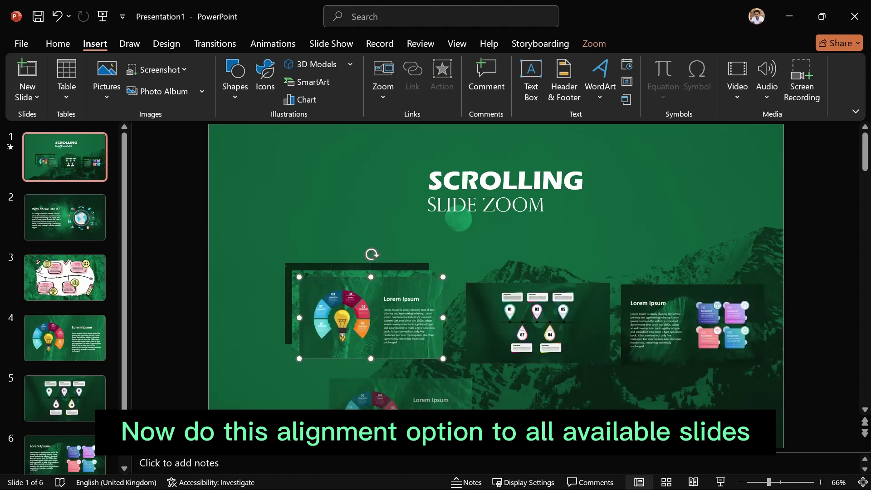
Drag the five thumbnails into one horizontal row beneath the title and select them all
{"action": "mouse_move", "coordinate": [371, 318]}
{"action": "left_mouse_down"}
{"action": "mouse_move", "coordinate": [598, 364]}
{"action": "mouse_move", "coordinate": [204, 306]}
{"action": "left_mouse_up"}
{"action": "left_click_drag", "start_coordinate": [598, 364], "coordinate": [342, 306]}
{"action": "left_click_drag", "start_coordinate": [538, 324], "coordinate": [603, 231]}
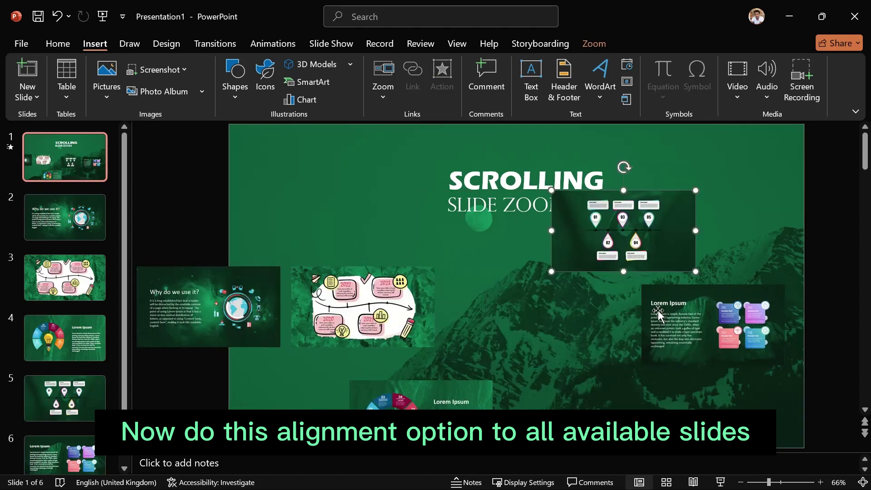
{"action": "left_click_drag", "start_coordinate": [422, 395], "coordinate": [502, 301]}
{"action": "left_click_drag", "start_coordinate": [623, 230], "coordinate": [666, 310]}
{"action": "left_click_drag", "start_coordinate": [714, 325], "coordinate": [797, 311]}
{"action": "left_click", "coordinate": [456, 281], "text": "shift"}
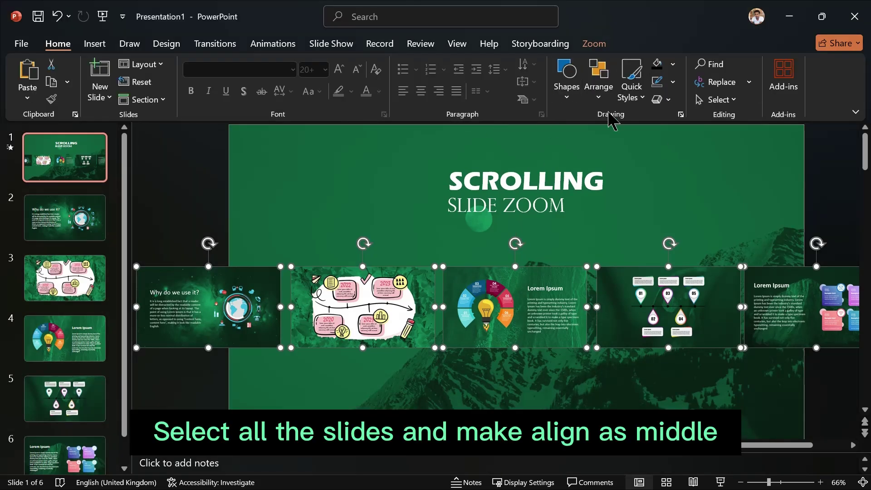
Align the thumbnails to a common middle and distribute them horizontally
{"action": "left_click", "coordinate": [598, 89]}
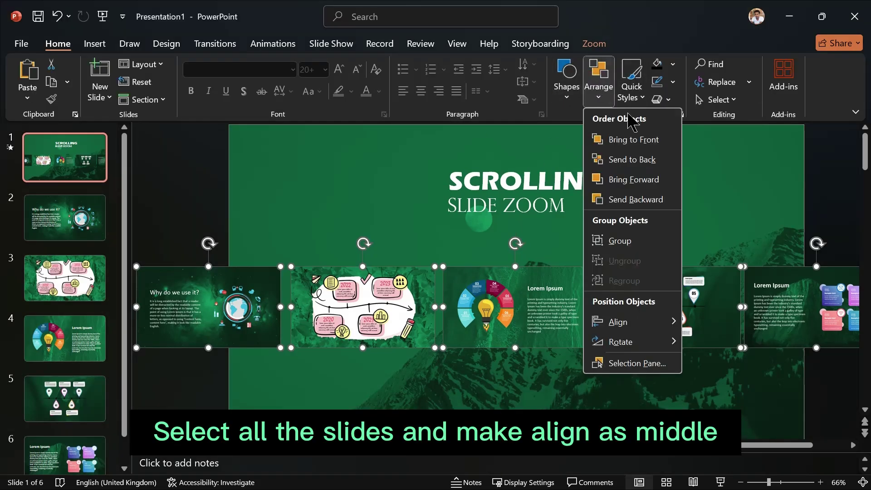
{"action": "left_click", "coordinate": [616, 324]}
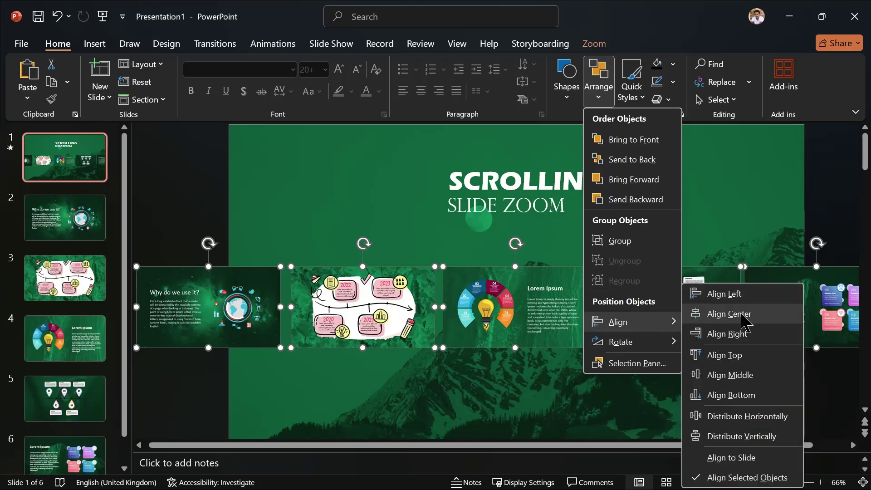
{"action": "left_click", "coordinate": [715, 375]}
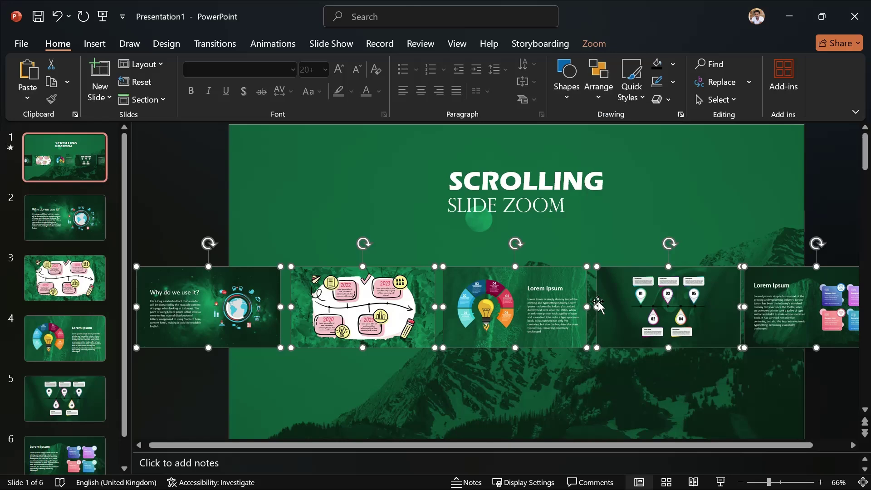
{"action": "left_click", "coordinate": [600, 81]}
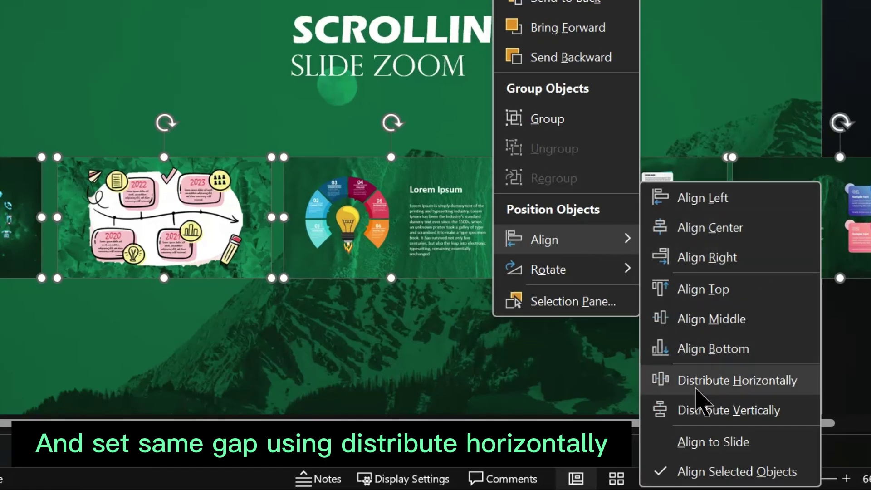
{"action": "left_click", "coordinate": [726, 387]}
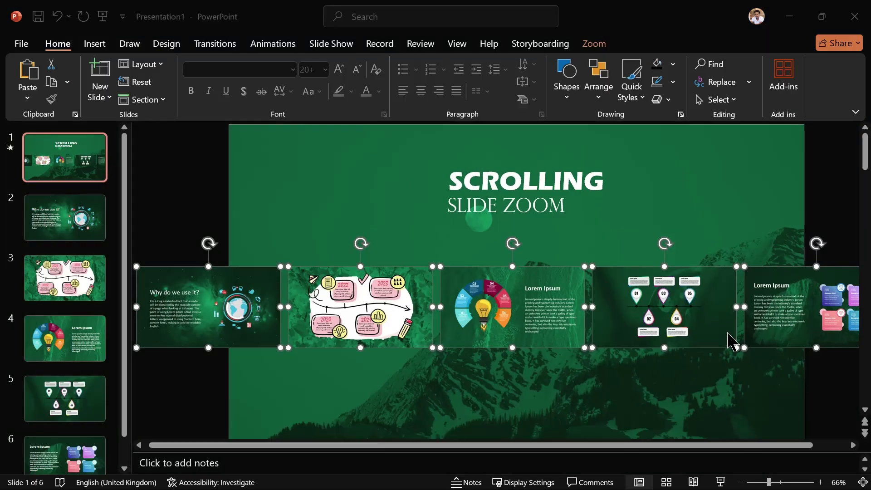
Group the five thumbnails into one object
{"action": "right_click", "coordinate": [521, 298]}
{"action": "mouse_move", "coordinate": [558, 291]}
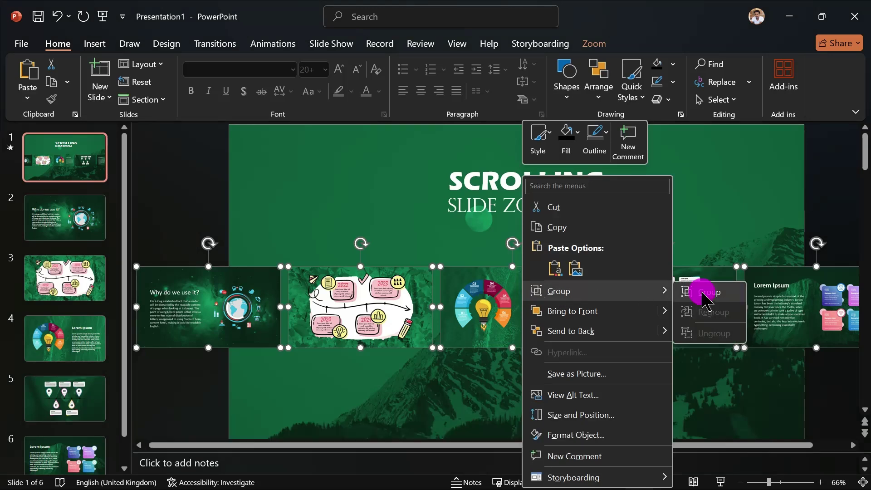
{"action": "left_click", "coordinate": [704, 293]}
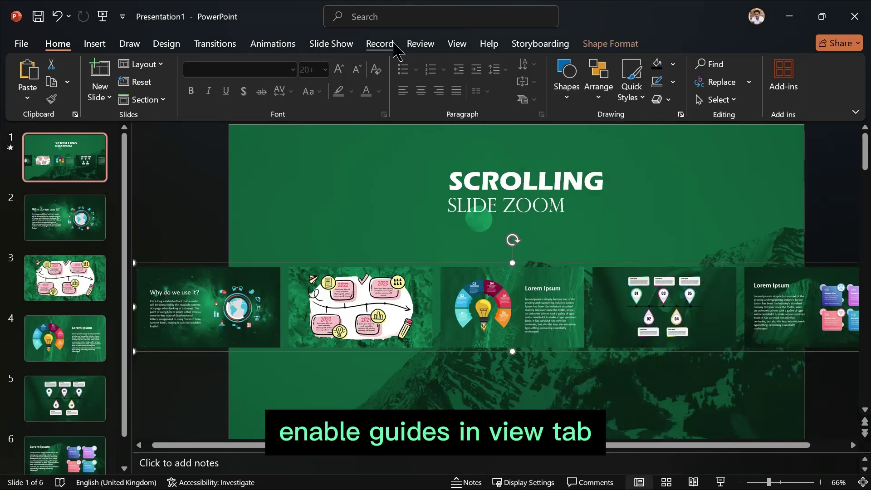
Turn on guides and drag the grouped row right so the first thumbnail sits on the centre guide
{"action": "left_click", "coordinate": [457, 44]}
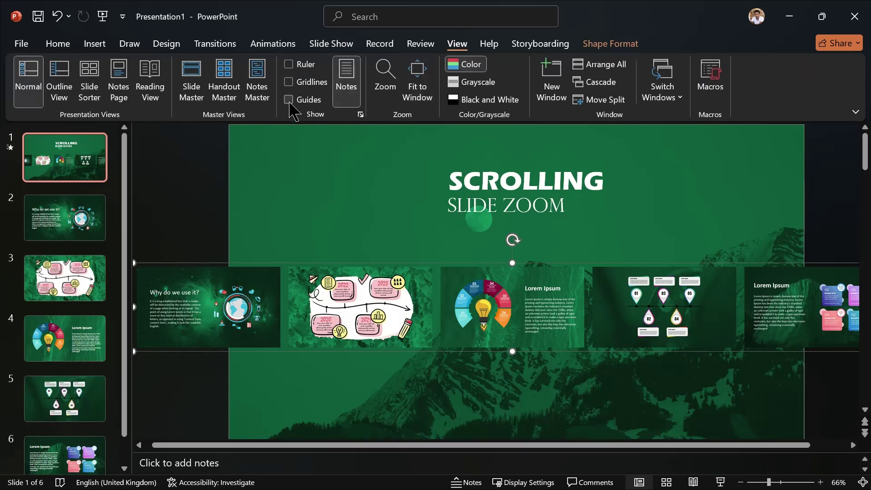
{"action": "left_click_drag", "start_coordinate": [313, 349], "coordinate": [639, 373]}
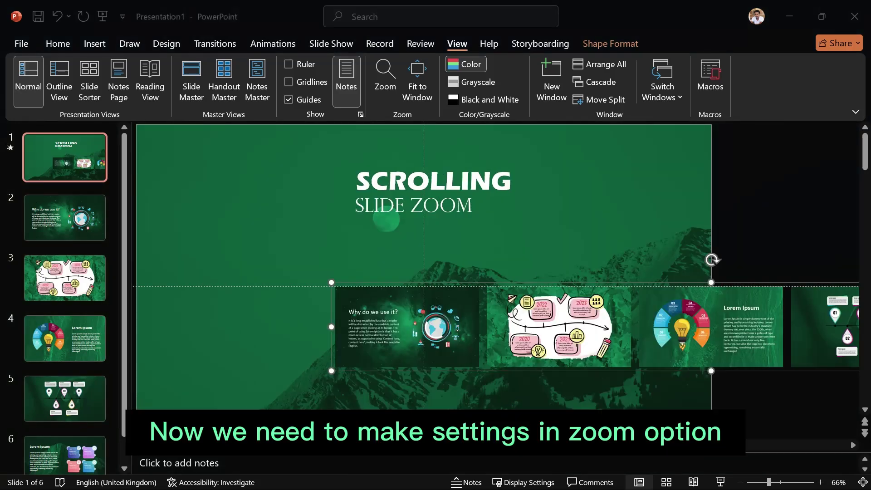
Set the slide 2 zoom thumbnail to Return to Zoom
{"action": "left_click", "coordinate": [388, 321]}
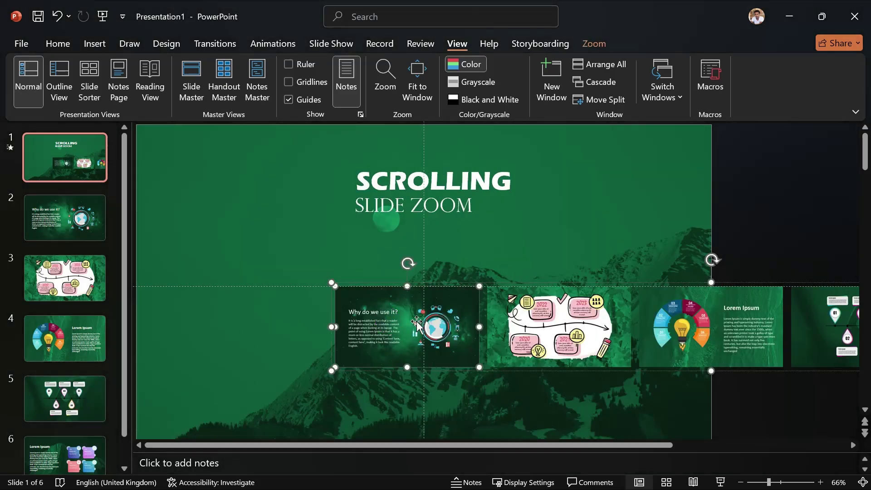
{"action": "left_click", "coordinate": [594, 44]}
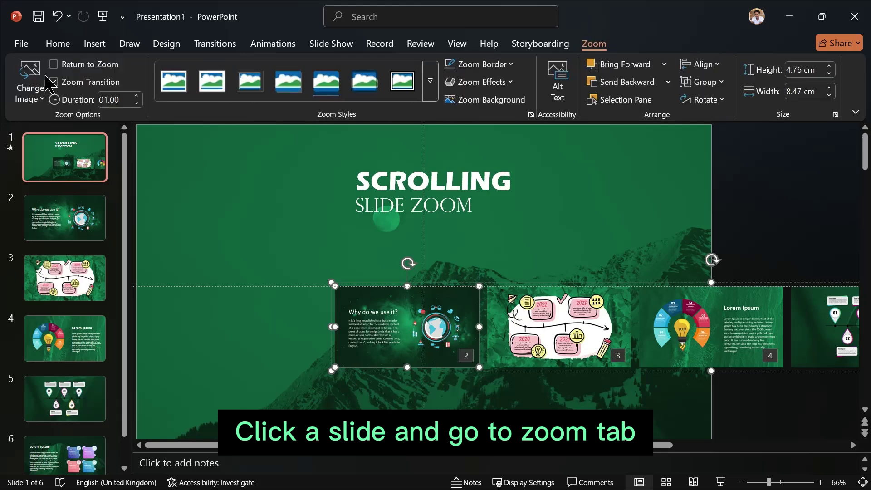
{"action": "left_click", "coordinate": [54, 64]}
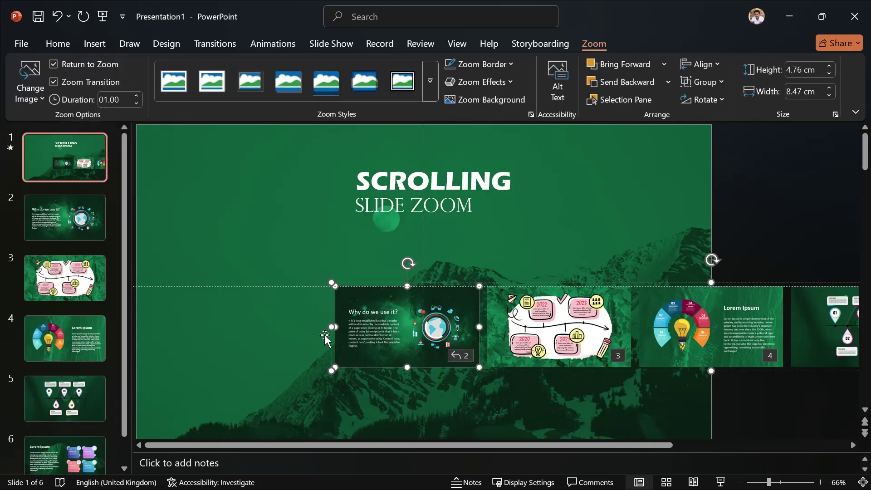
Select the remaining zoom thumbnails (slides 3–6) to set Return to Zoom on them
{"action": "left_click", "coordinate": [541, 348]}
{"action": "left_click", "coordinate": [699, 338], "text": "shift"}
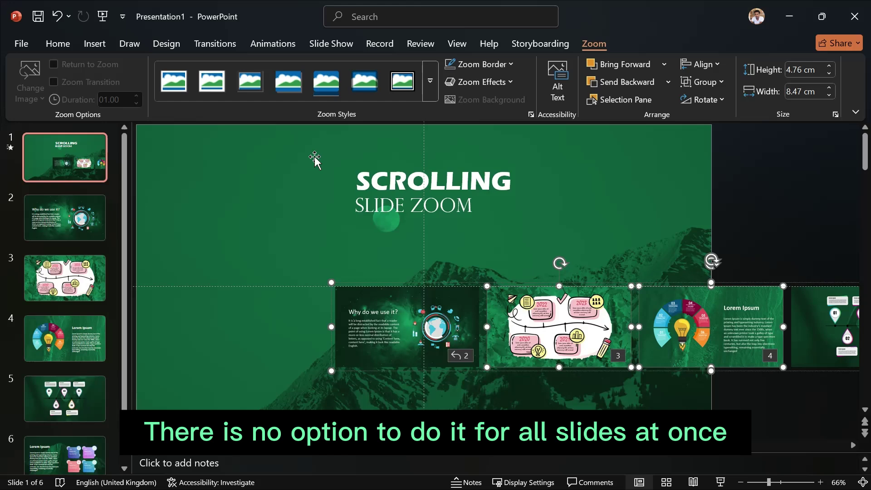
{"action": "left_click", "coordinate": [555, 369]}
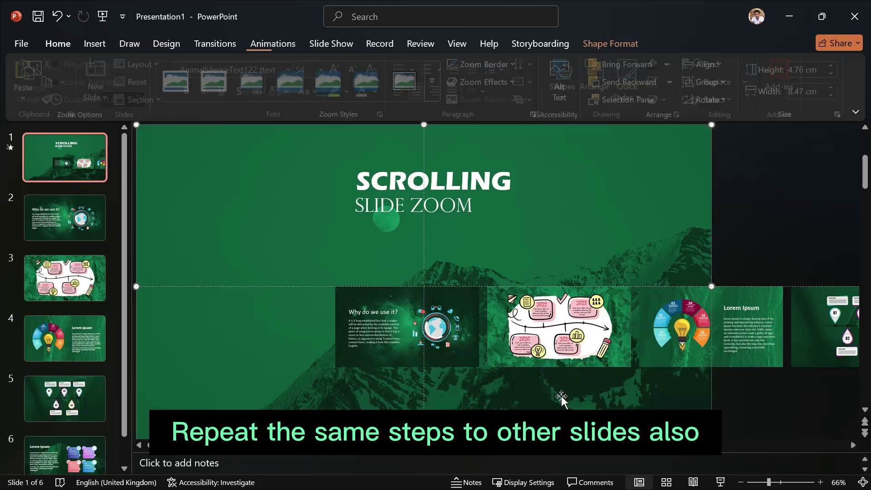
{"action": "left_click", "coordinate": [552, 349]}
{"action": "left_click", "coordinate": [593, 43]}
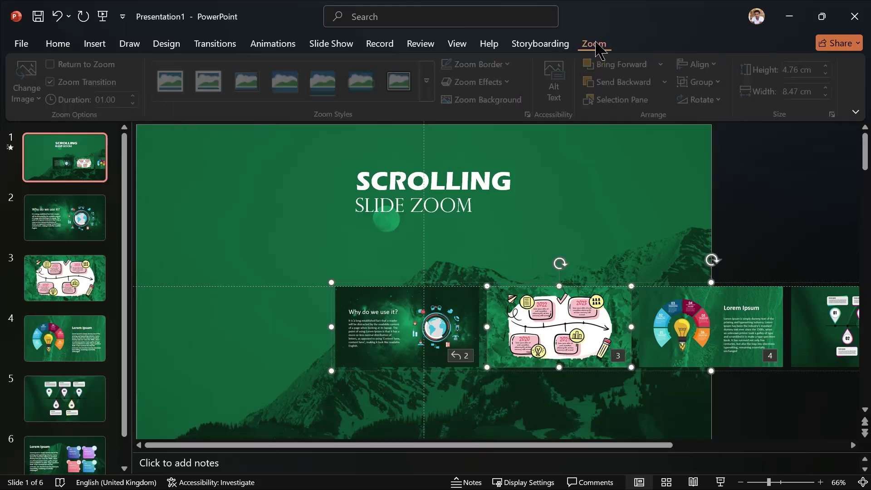
{"action": "left_click", "coordinate": [816, 328], "text": "shift"}
{"action": "scroll", "coordinate": [816, 328], "scroll_direction": "down", "scroll_amount": 3, "text": "ctrl"}
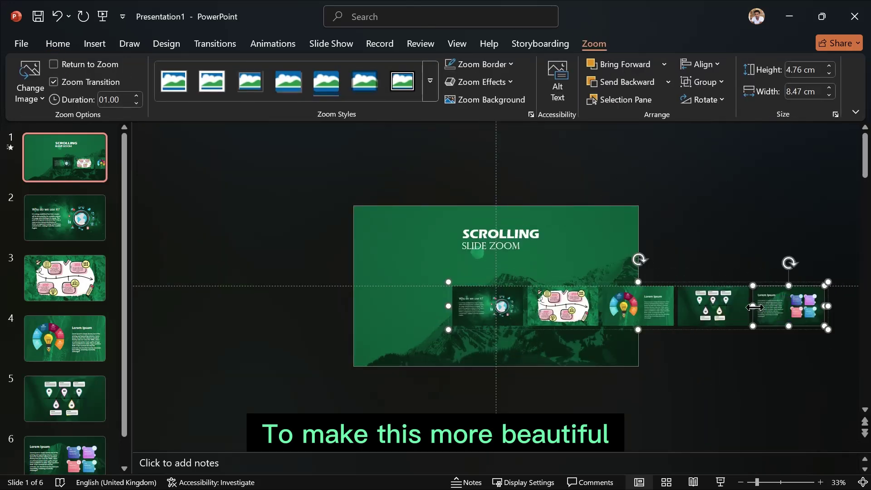
{"action": "left_click", "coordinate": [803, 307], "text": "shift"}
{"action": "scroll", "coordinate": [439, 255], "scroll_direction": "up", "scroll_amount": 2, "text": "ctrl"}
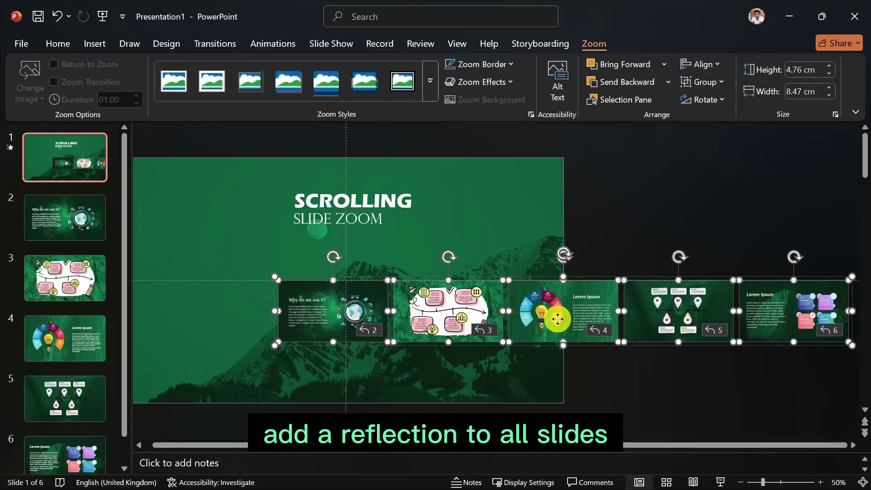
In Format Object > Effects, give the selected thumbnails a Reflection Variation preset
{"action": "right_click", "coordinate": [558, 312]}
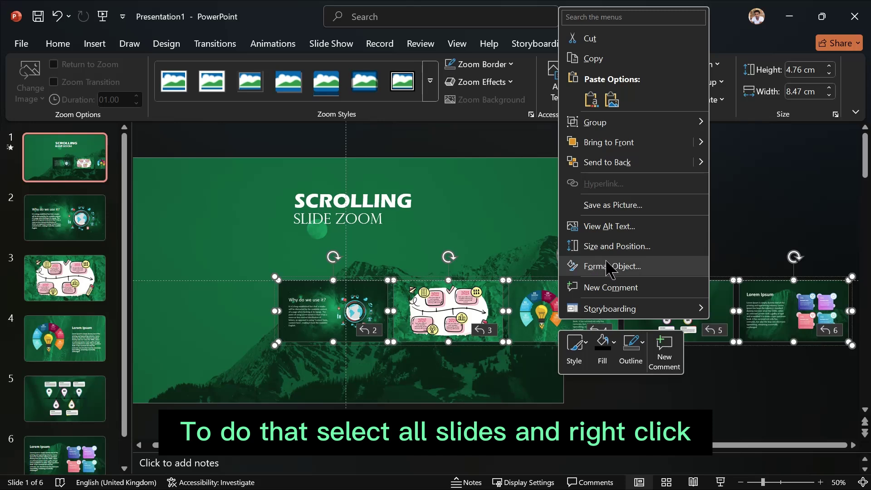
{"action": "left_click", "coordinate": [607, 267]}
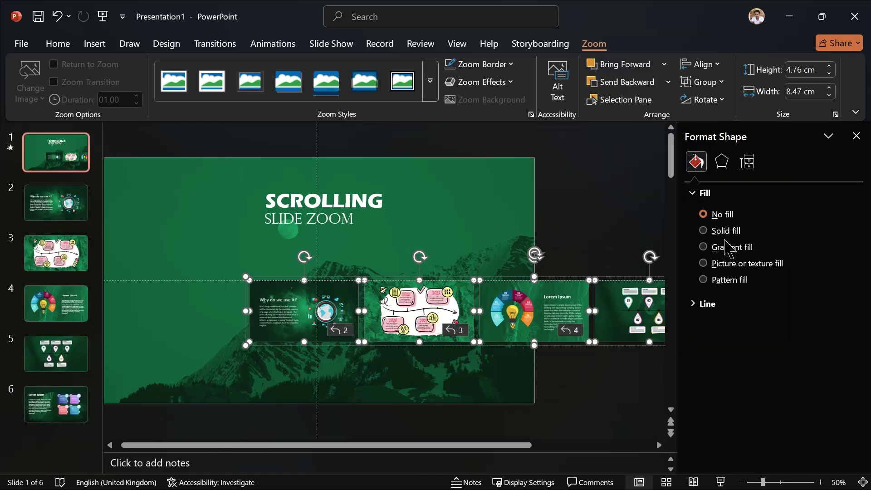
{"action": "left_click", "coordinate": [720, 162]}
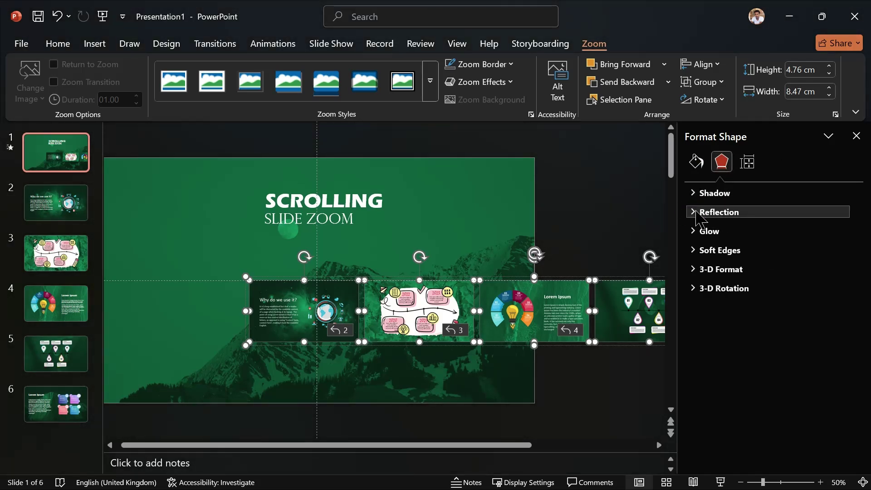
{"action": "left_click", "coordinate": [695, 211]}
{"action": "left_click", "coordinate": [843, 232]}
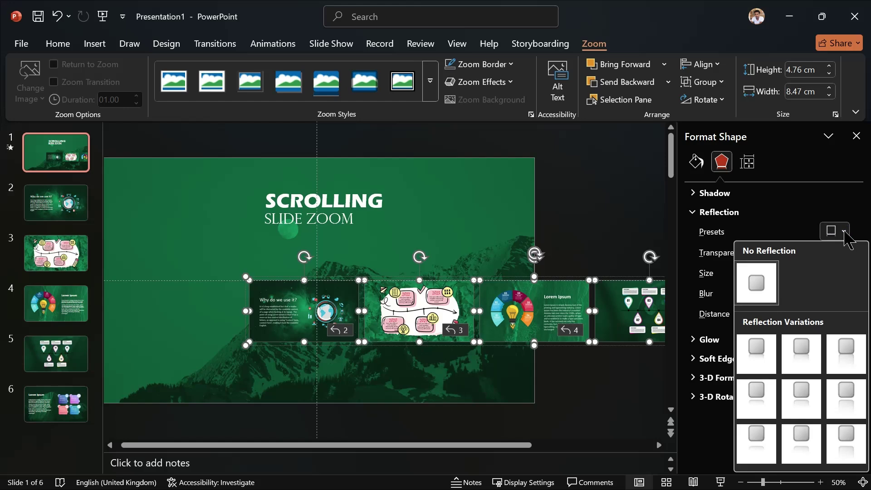
{"action": "left_click", "coordinate": [800, 354]}
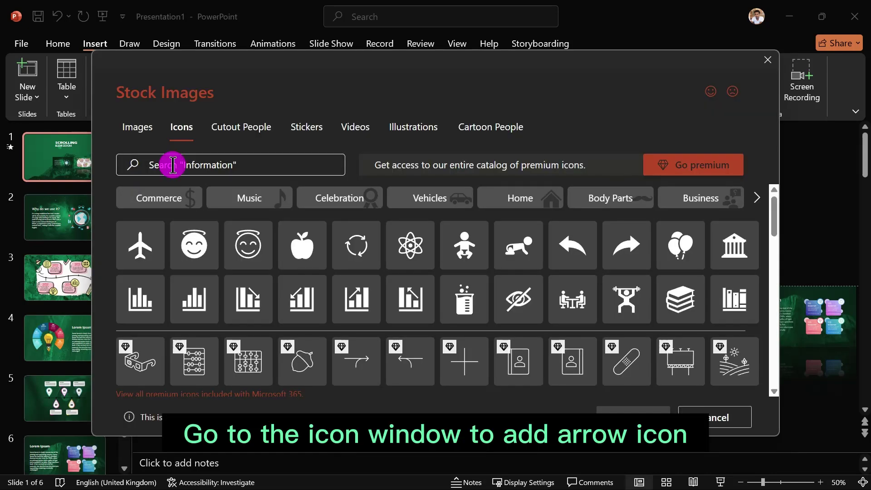
Insert an arrow icon from the icons library and set its Graphics Fill to white
{"action": "left_click", "coordinate": [203, 163]}
{"action": "type", "text": "a"}
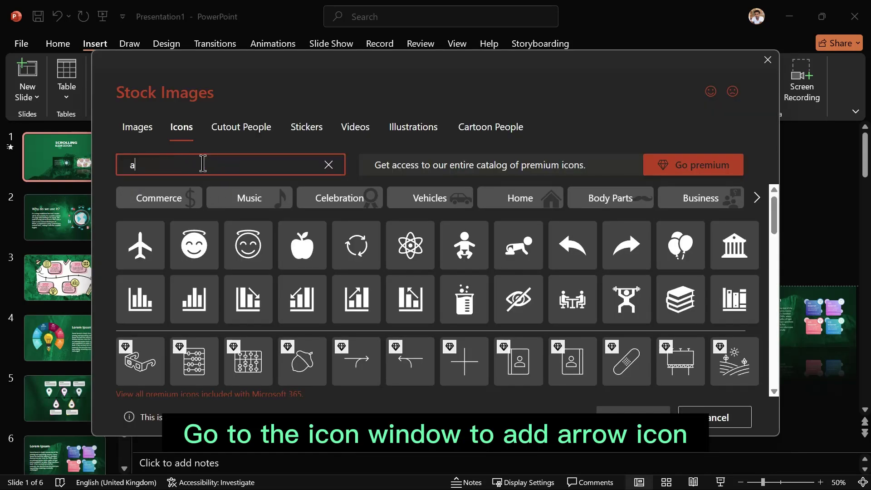
{"action": "type", "text": "r"}
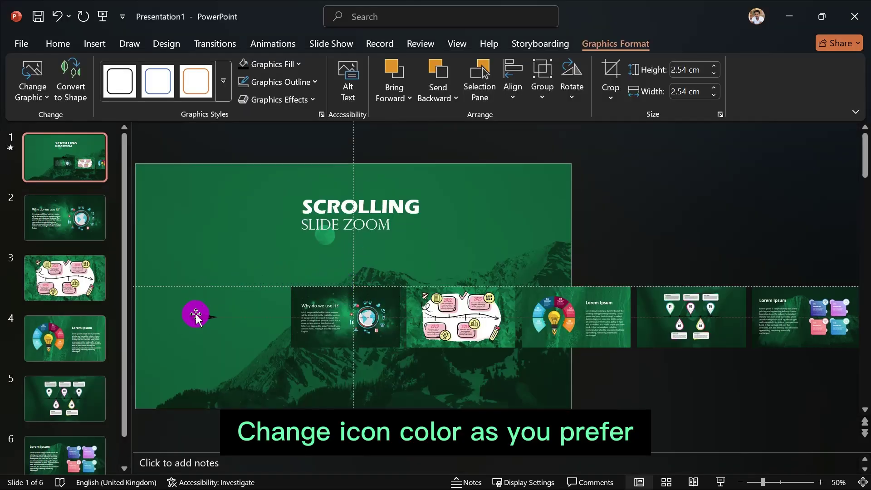
{"action": "left_click", "coordinate": [283, 66]}
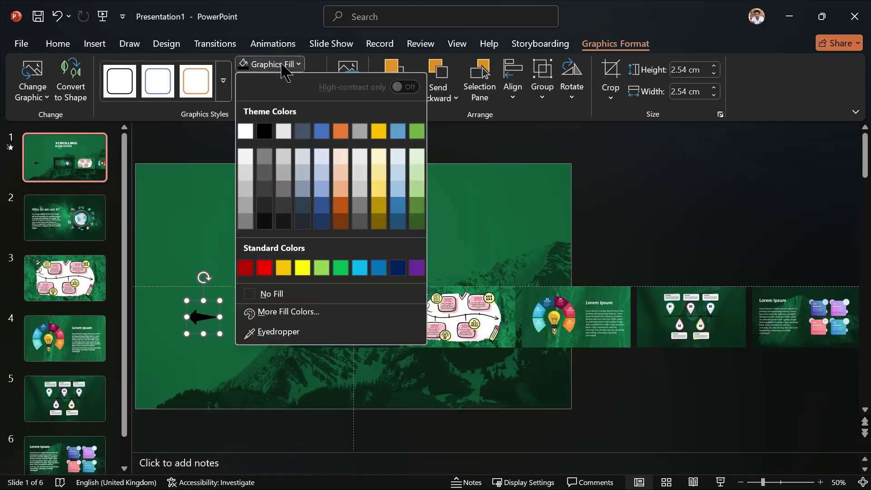
{"action": "left_click", "coordinate": [245, 132]}
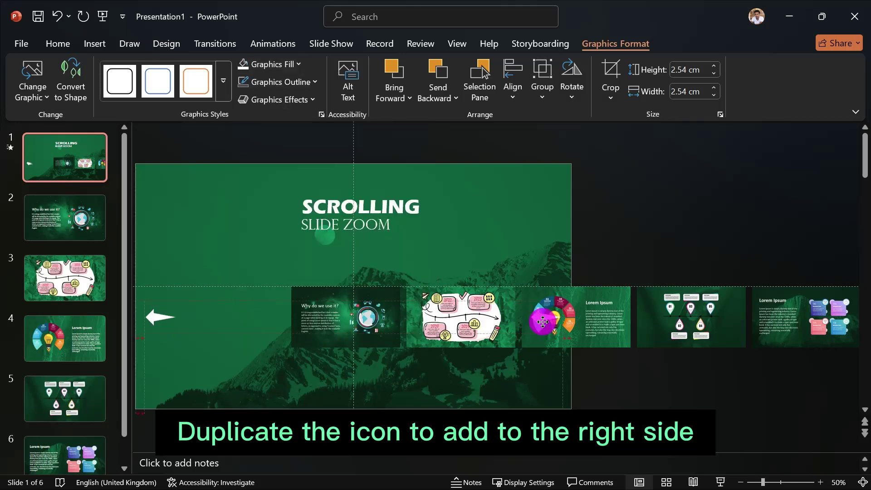
Copy the arrow further right and give it a Hyperlink to Next Slide action
{"action": "left_click_drag", "start_coordinate": [538, 325], "coordinate": [539, 316]}
{"action": "left_click", "coordinate": [58, 43]}
{"action": "left_click", "coordinate": [94, 43]}
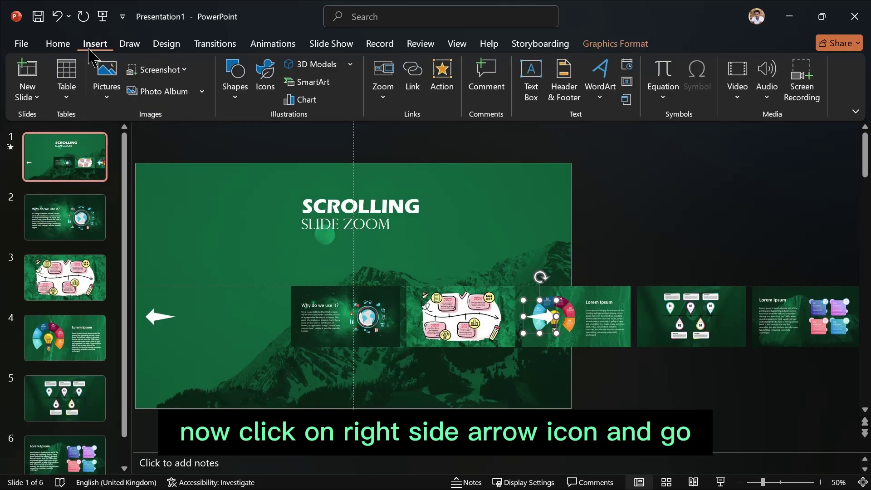
{"action": "left_click", "coordinate": [455, 69]}
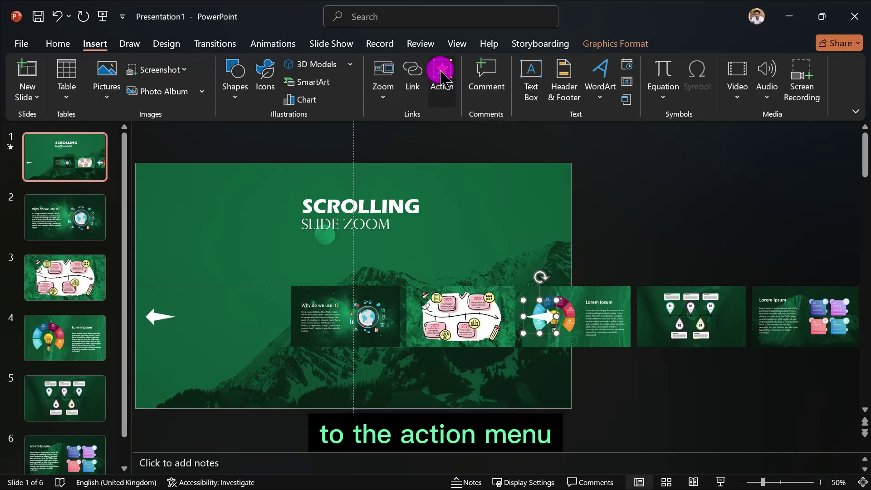
{"action": "left_click", "coordinate": [340, 191]}
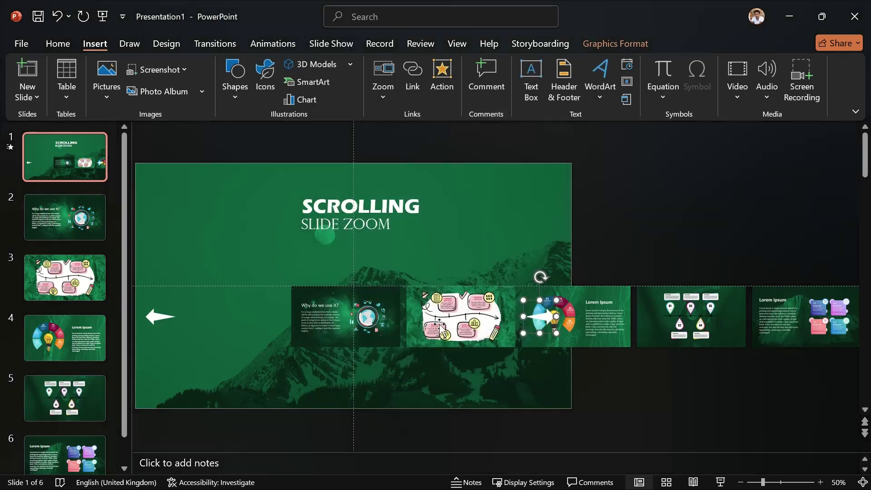
{"action": "left_click", "coordinate": [164, 316]}
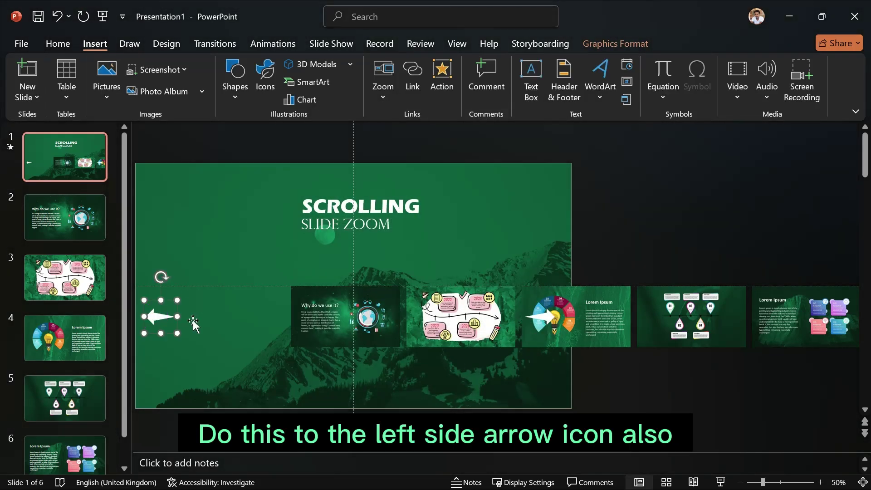
Give the left arrow a Hyperlink to Previous Slide action
{"action": "left_click", "coordinate": [443, 80]}
{"action": "left_click", "coordinate": [341, 191]}
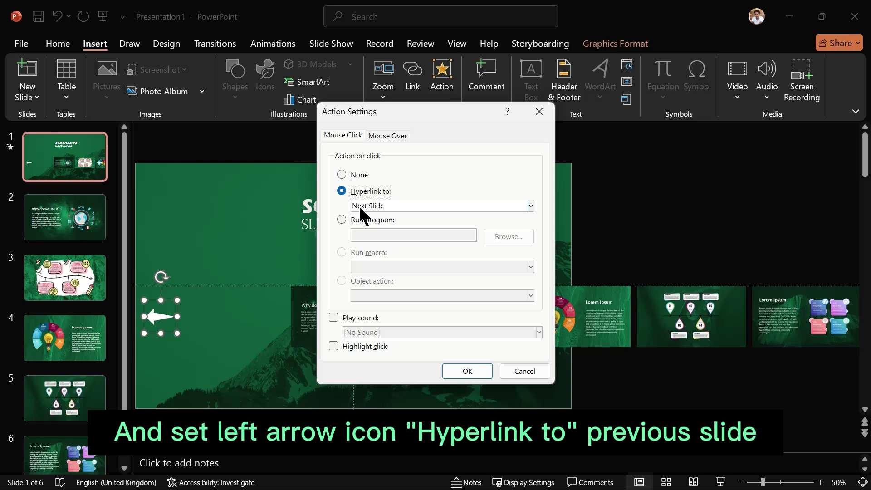
{"action": "left_click", "coordinate": [360, 206]}
{"action": "left_click", "coordinate": [375, 236]}
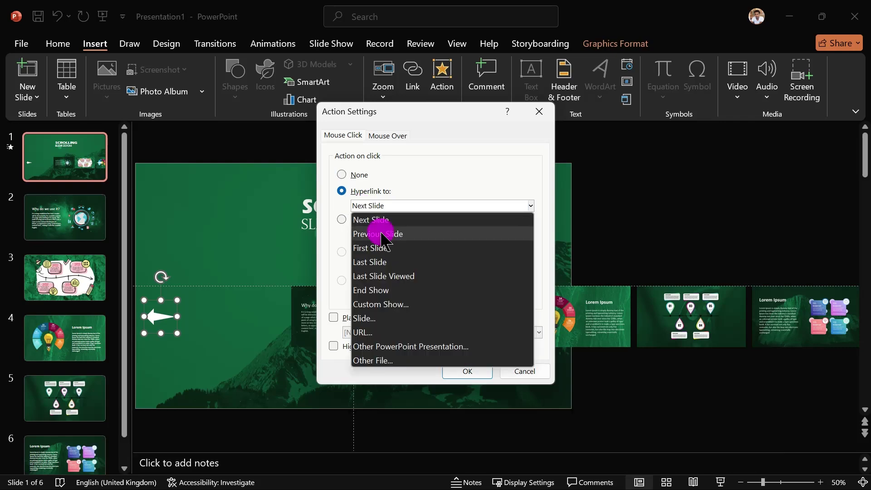
{"action": "left_click", "coordinate": [467, 371]}
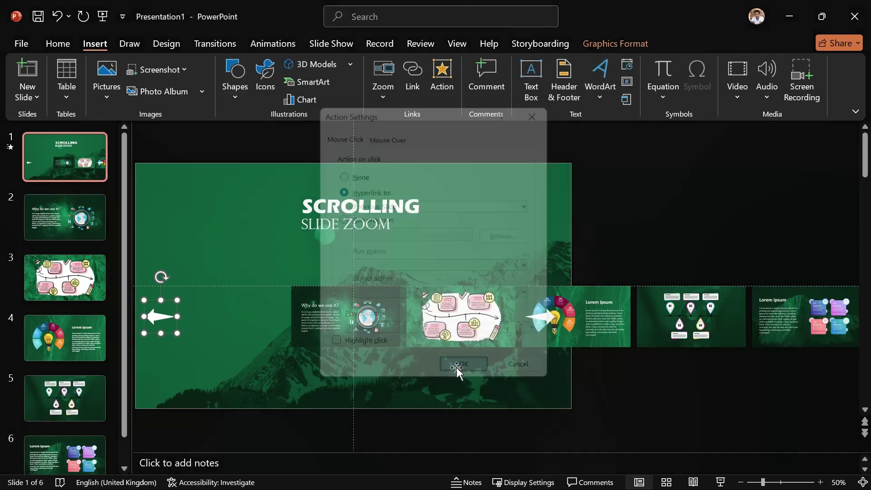
{"action": "scroll", "coordinate": [458, 435], "scroll_direction": "down", "scroll_amount": 2, "text": "ctrl"}
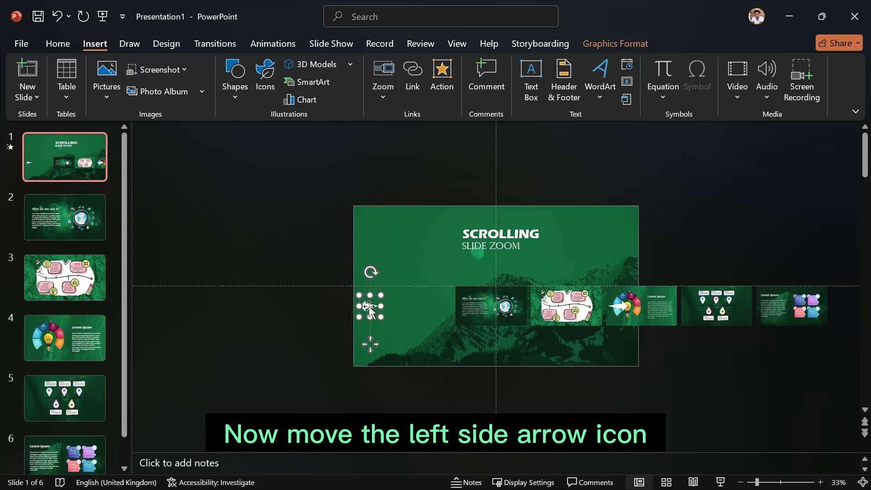
Nudge the left arrow left, duplicate the title slide and shift the zoom row left on the copy
{"action": "left_click_drag", "start_coordinate": [340, 307], "coordinate": [338, 311]}
{"action": "left_click", "coordinate": [287, 374]}
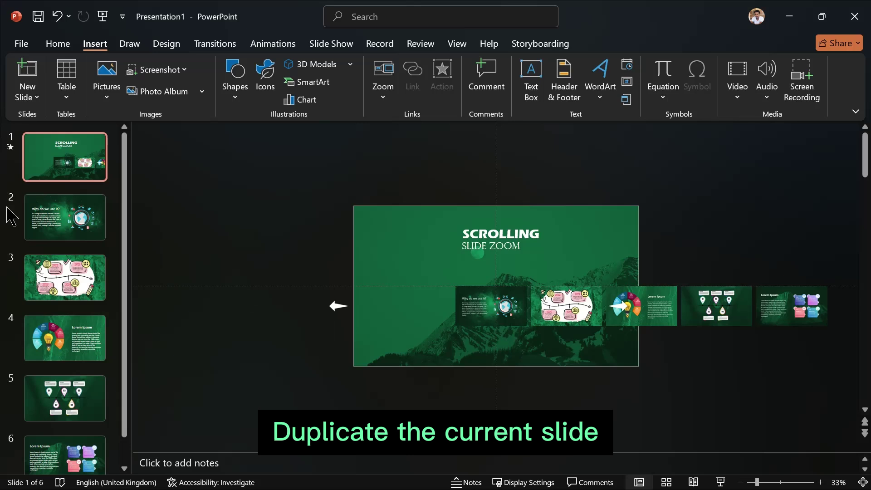
{"action": "right_click", "coordinate": [64, 157]}
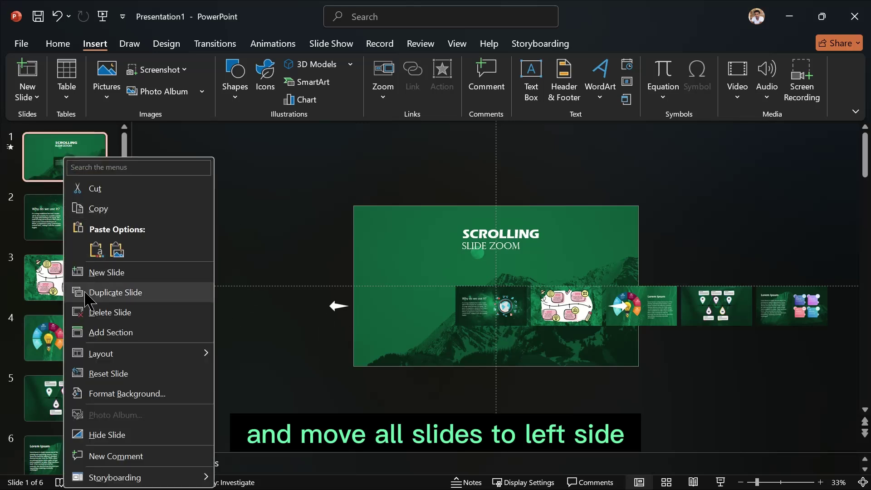
{"action": "left_click", "coordinate": [112, 293]}
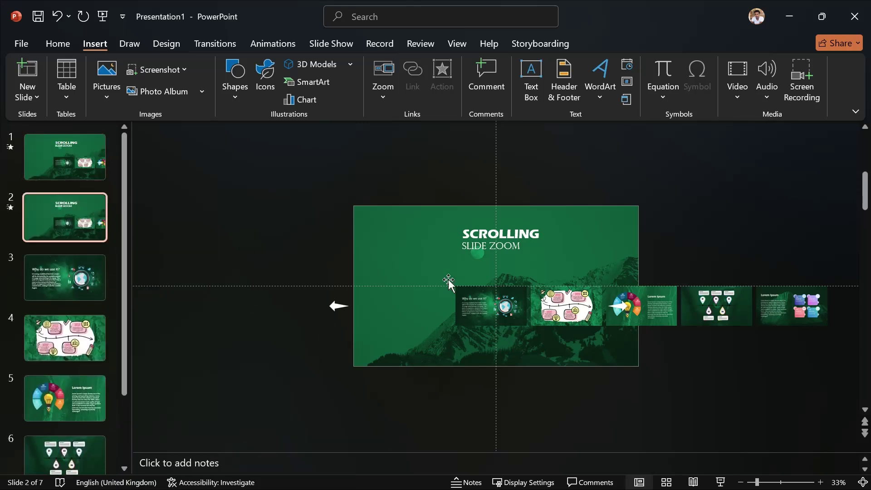
{"action": "left_click", "coordinate": [486, 314]}
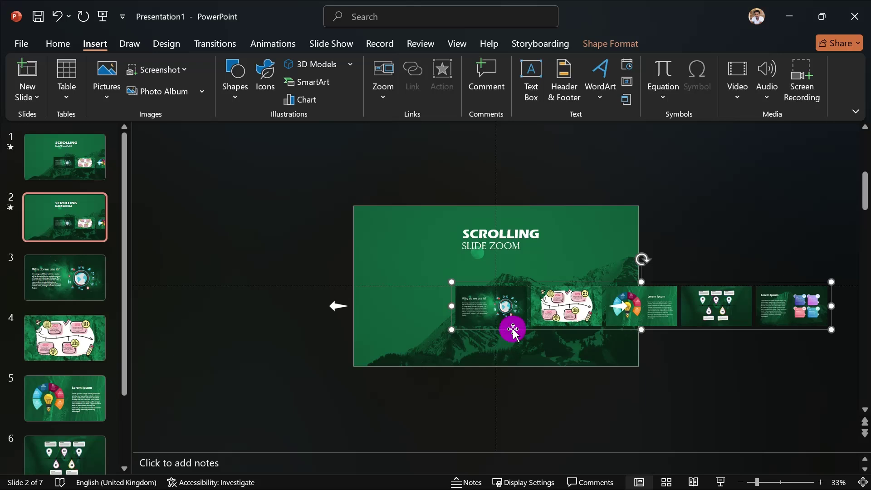
{"action": "left_click_drag", "start_coordinate": [532, 331], "coordinate": [442, 330]}
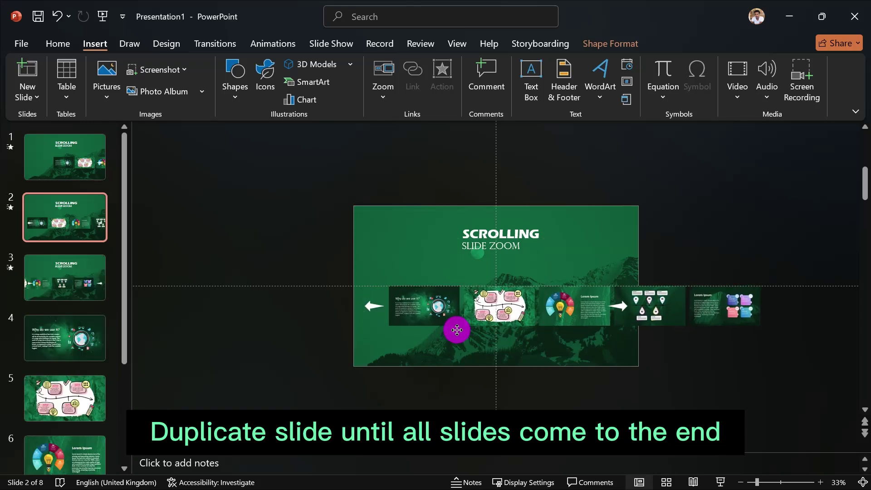
Finish shifting the zoom row and switch to slide 3
{"action": "left_click_drag", "start_coordinate": [460, 331], "coordinate": [461, 331]}
{"action": "left_click", "coordinate": [301, 359]}
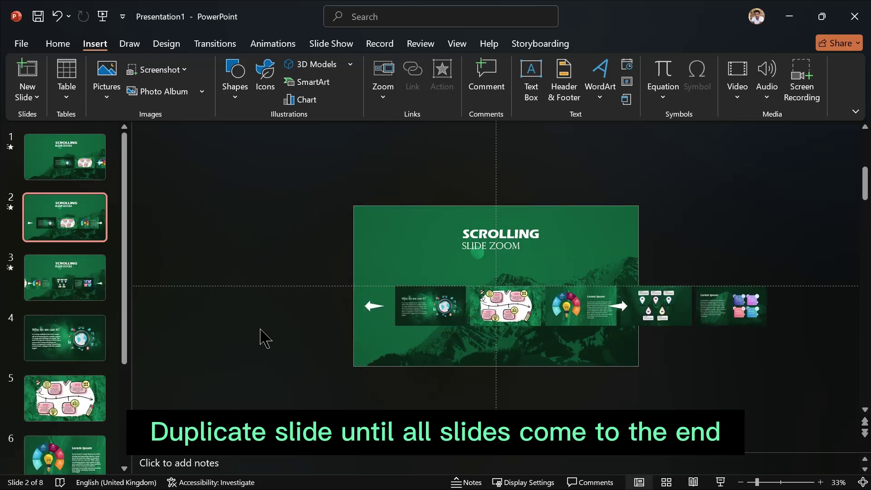
{"action": "left_click", "coordinate": [56, 280]}
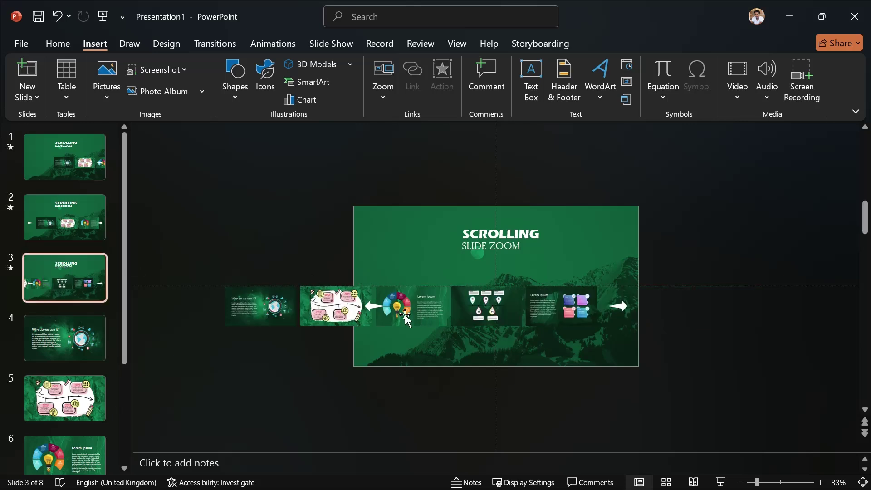
Undo an accidental move of the left arrow and select the right arrow to move it off the edge
{"action": "left_click", "coordinate": [371, 307]}
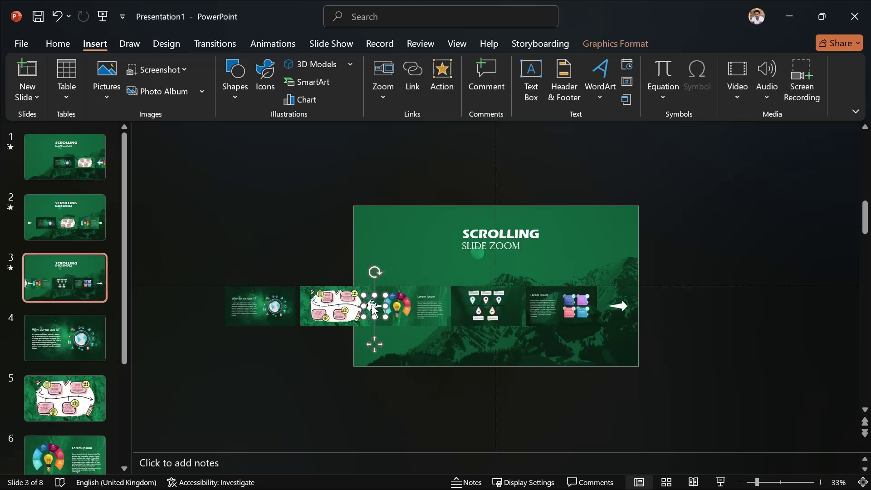
{"action": "left_click_drag", "start_coordinate": [372, 308], "coordinate": [322, 304]}
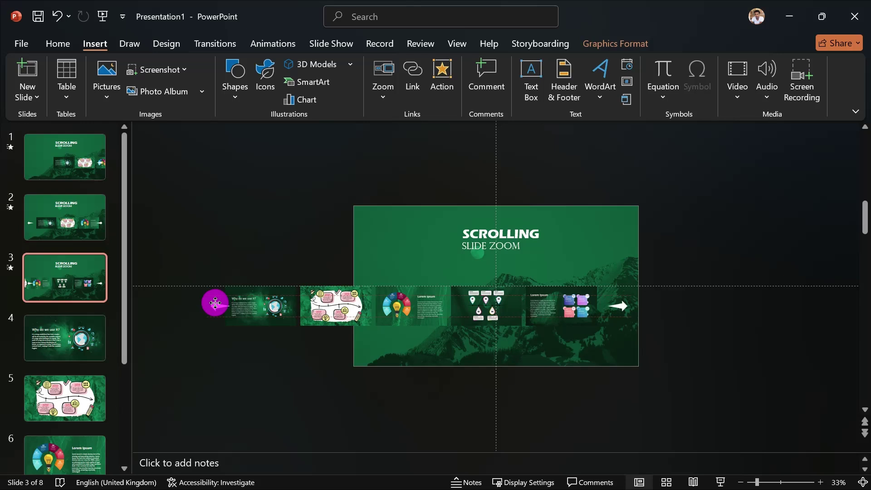
{"action": "key", "text": "ctrl+z"}
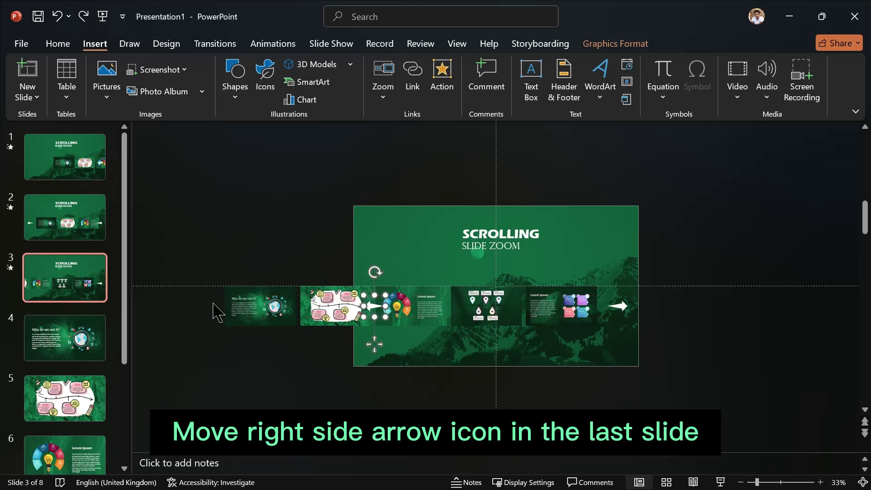
{"action": "left_click", "coordinate": [618, 306]}
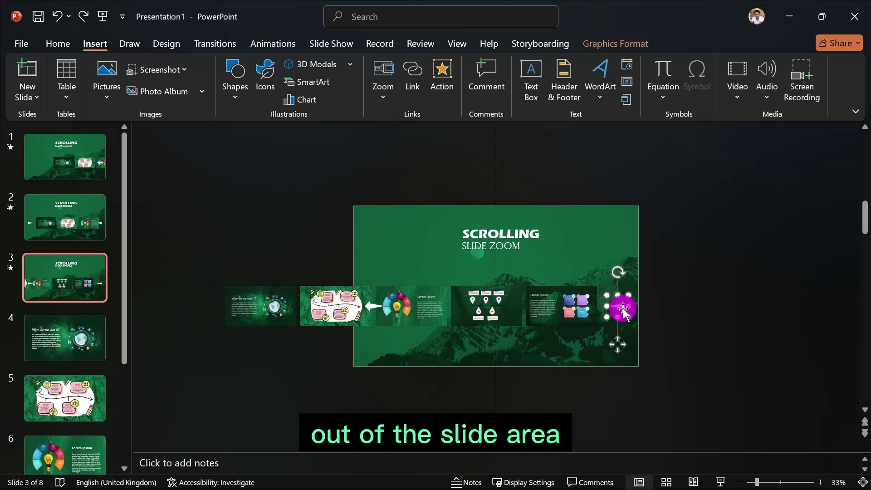